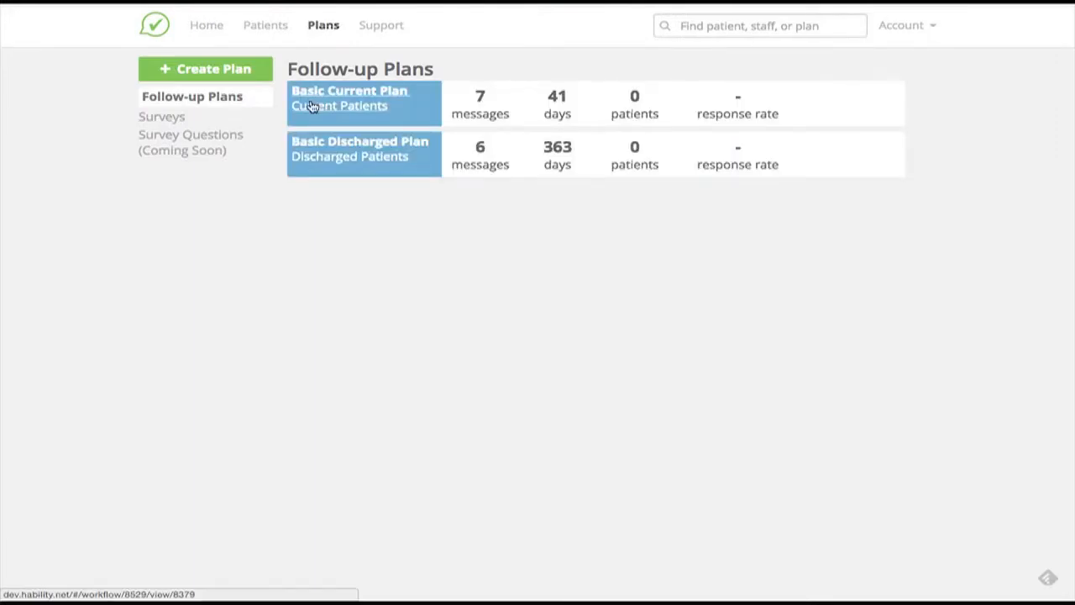
- Open the Basic Current Plan and review its scheduled messages and opt-in messages
left_click(370, 95)
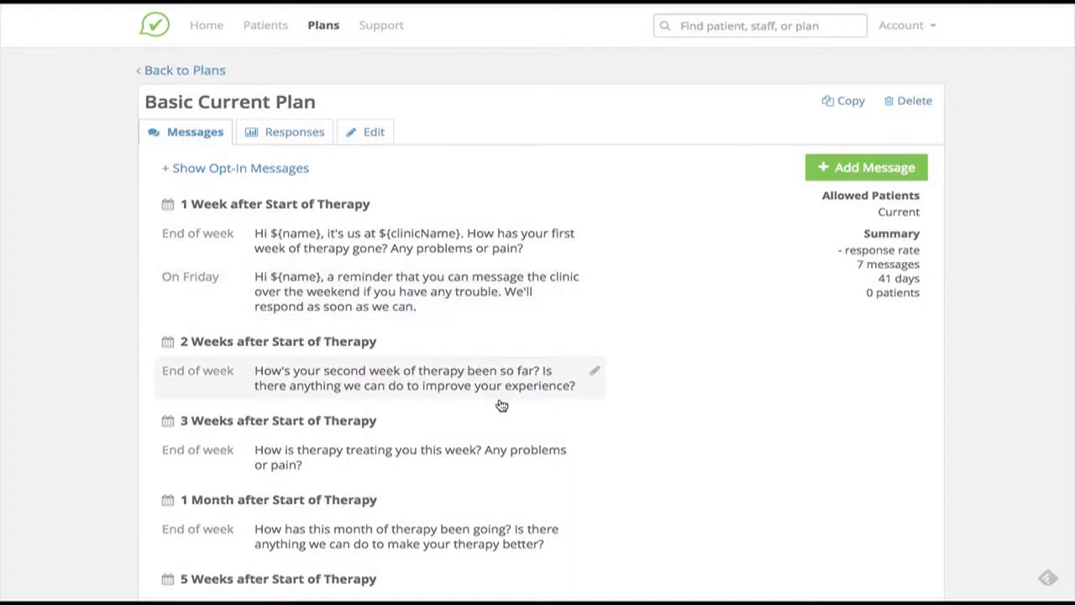
scroll(496, 451, "down", 2)
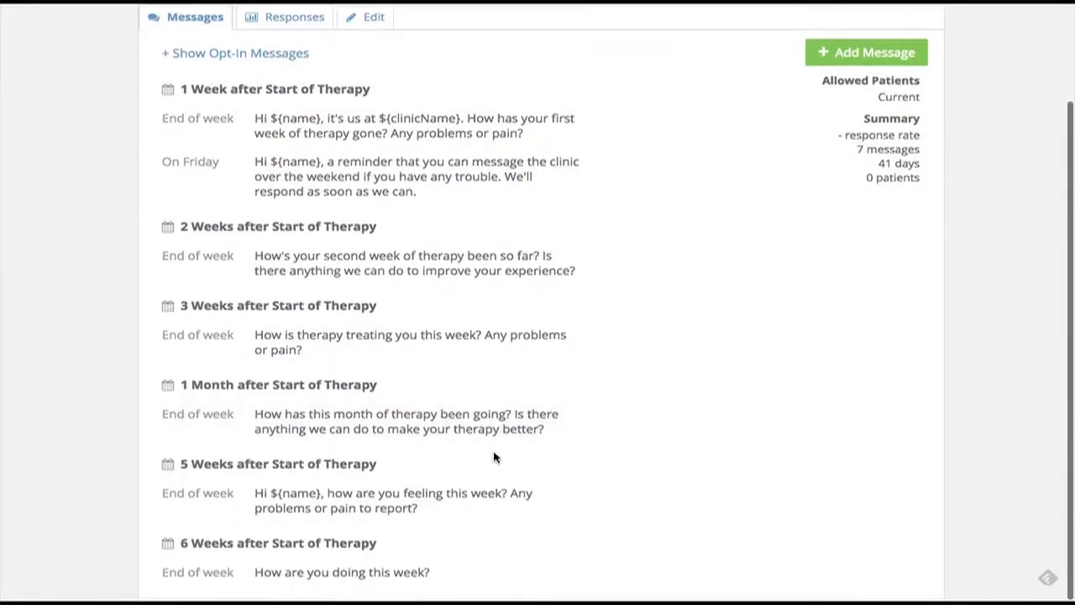
scroll(495, 457, "up", 2)
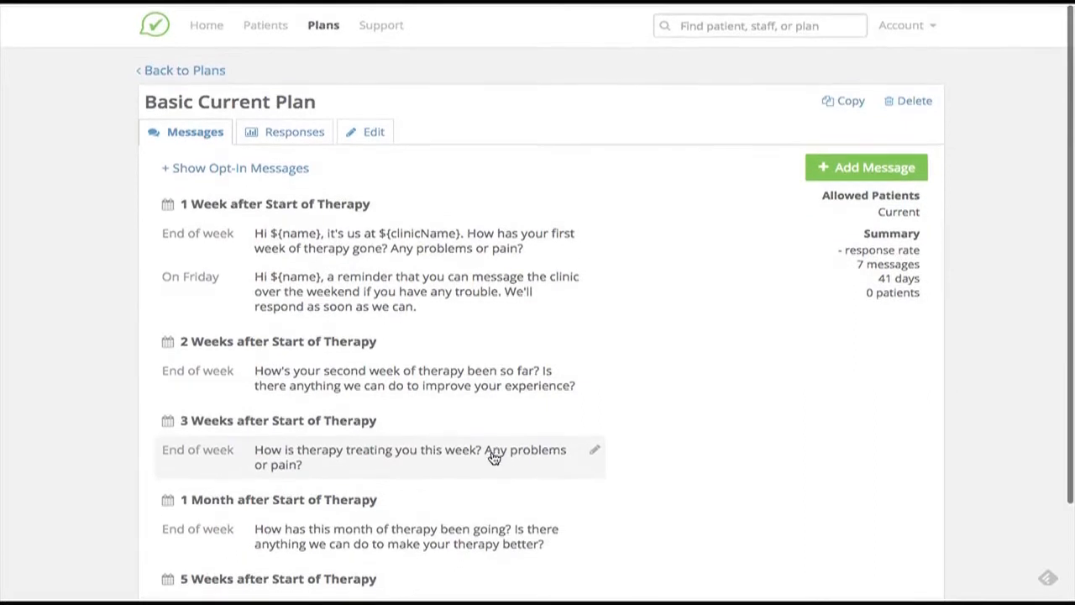
left_click(287, 173)
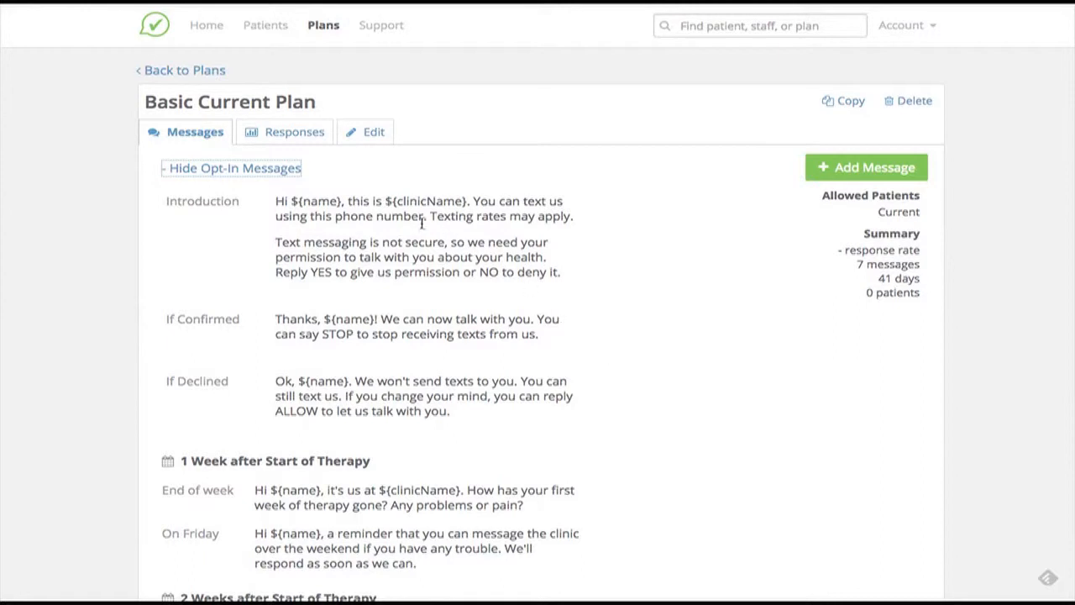
left_click(288, 175)
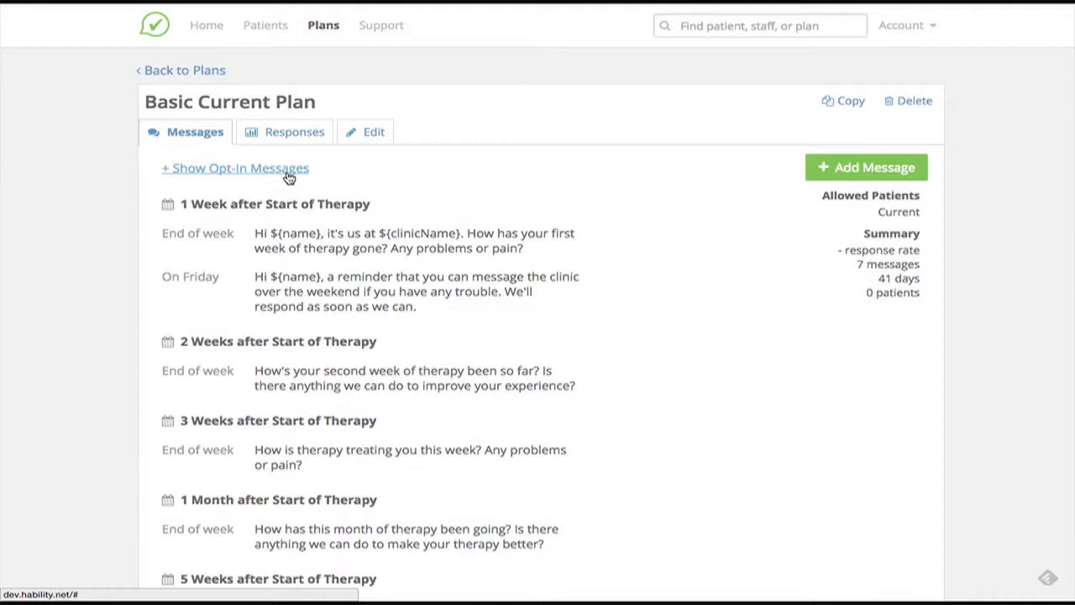
- Open the first week's end-of-week message for editing, examine its keyword placeholders and show the message customization keywords
left_click(316, 242)
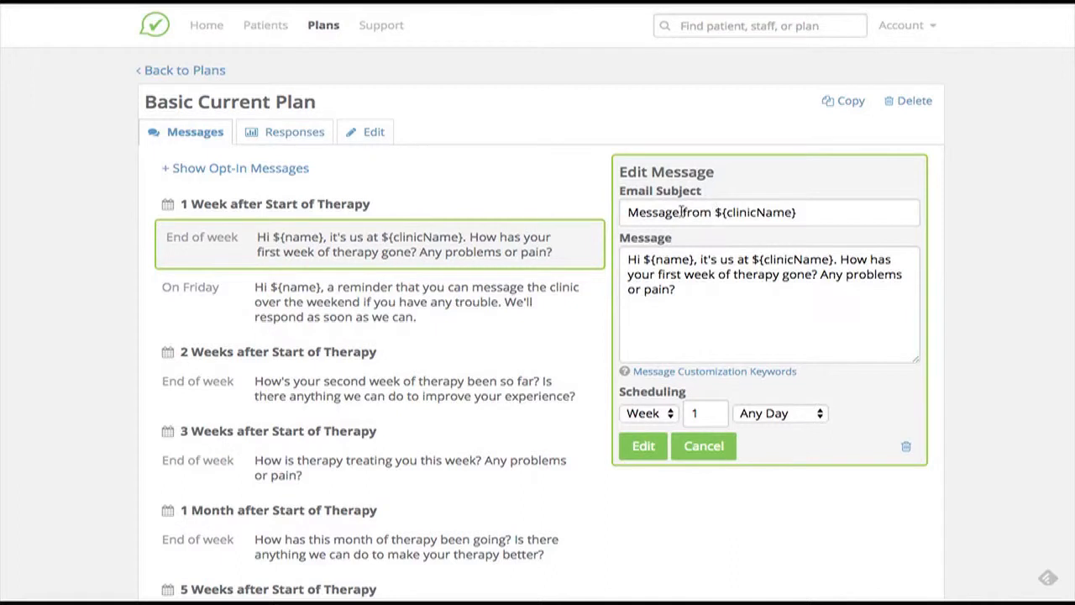
left_click_drag(713, 212, 806, 210)
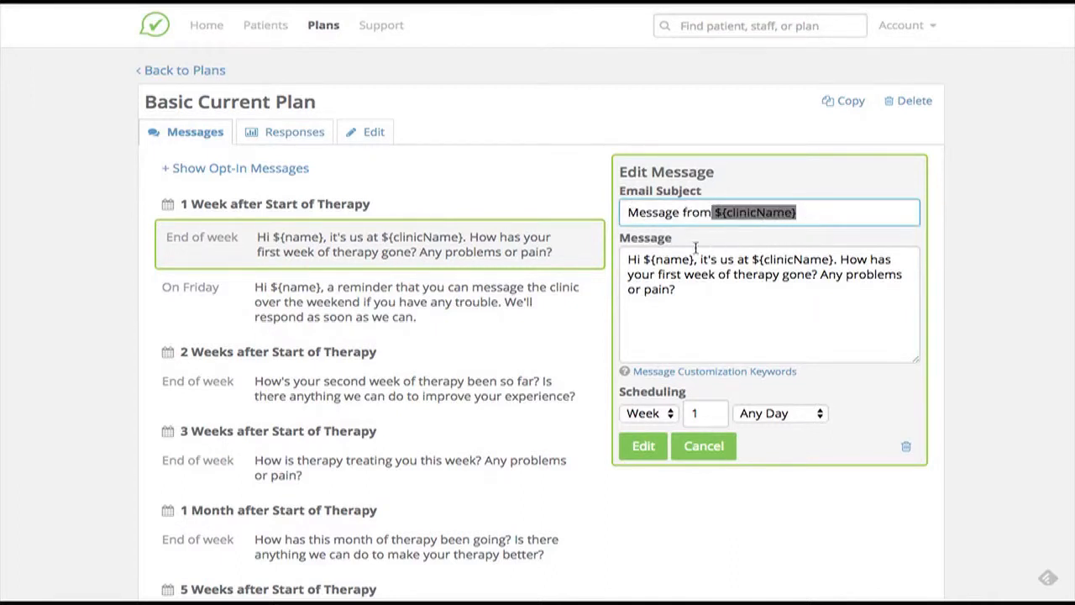
left_click_drag(642, 260, 696, 260)
left_click(694, 288)
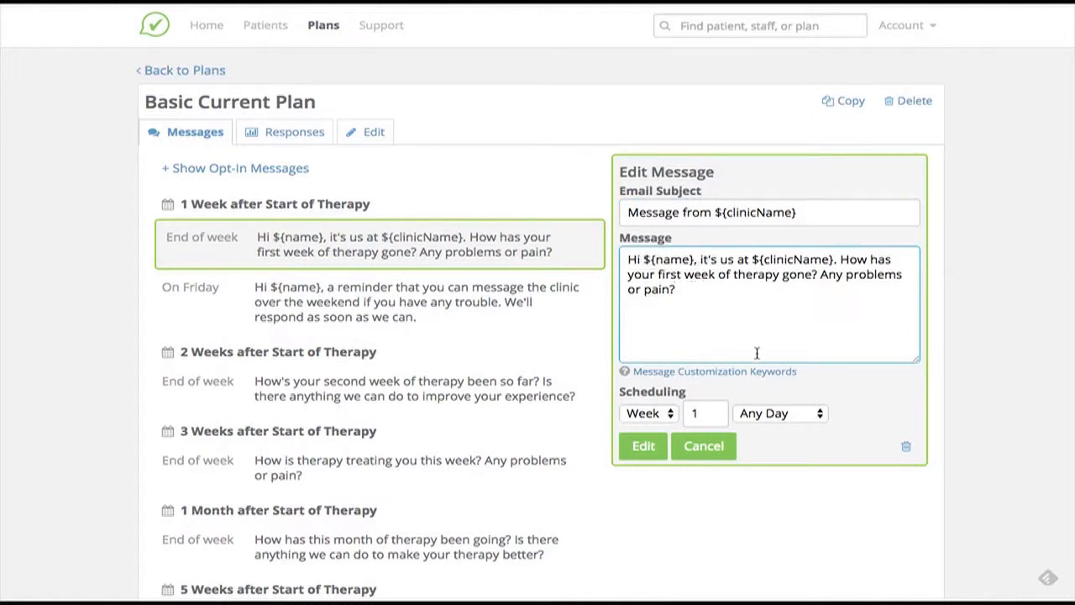
left_click(725, 376)
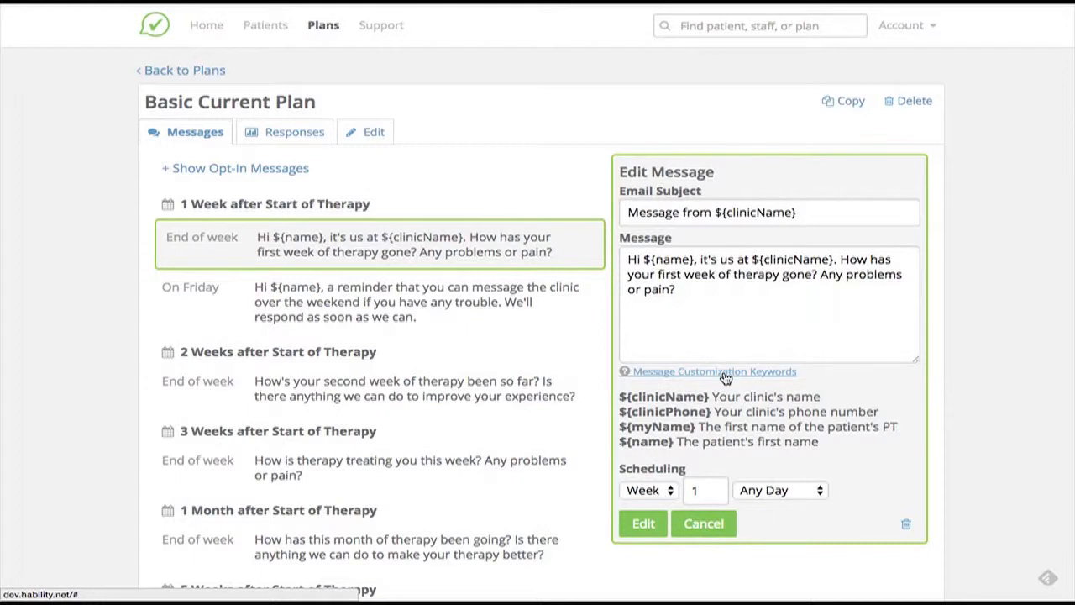
- Change the scheduling of the first-week message to day 3
left_click(652, 490)
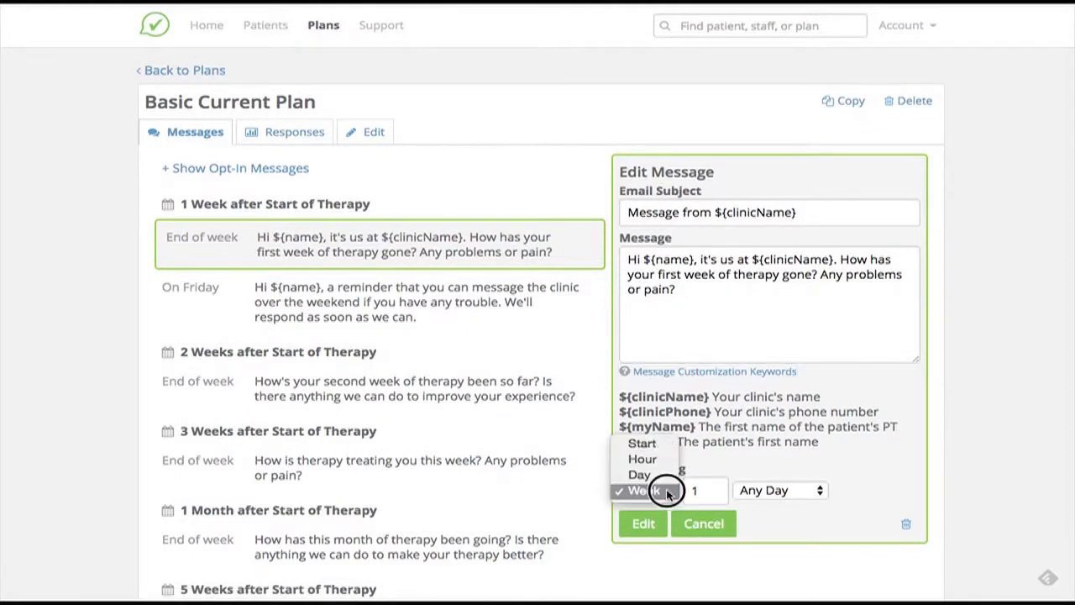
left_click(664, 475)
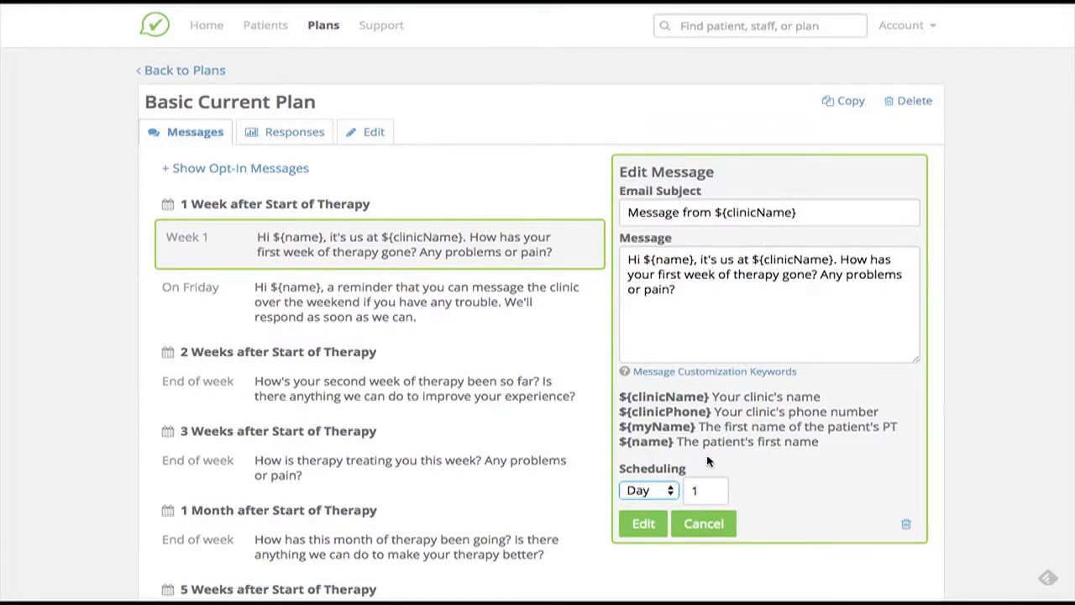
double_click(698, 490)
type("3")
- Replace "week" with "few days" in the message text and save the edited message
left_click(694, 274)
double_click(699, 273)
type("few days")
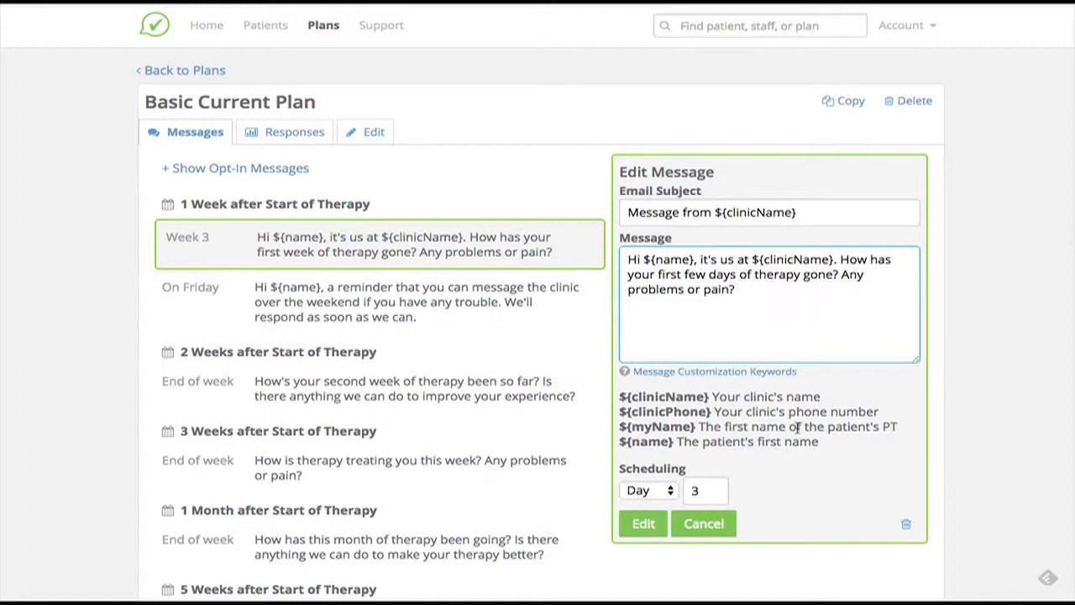
left_click(643, 524)
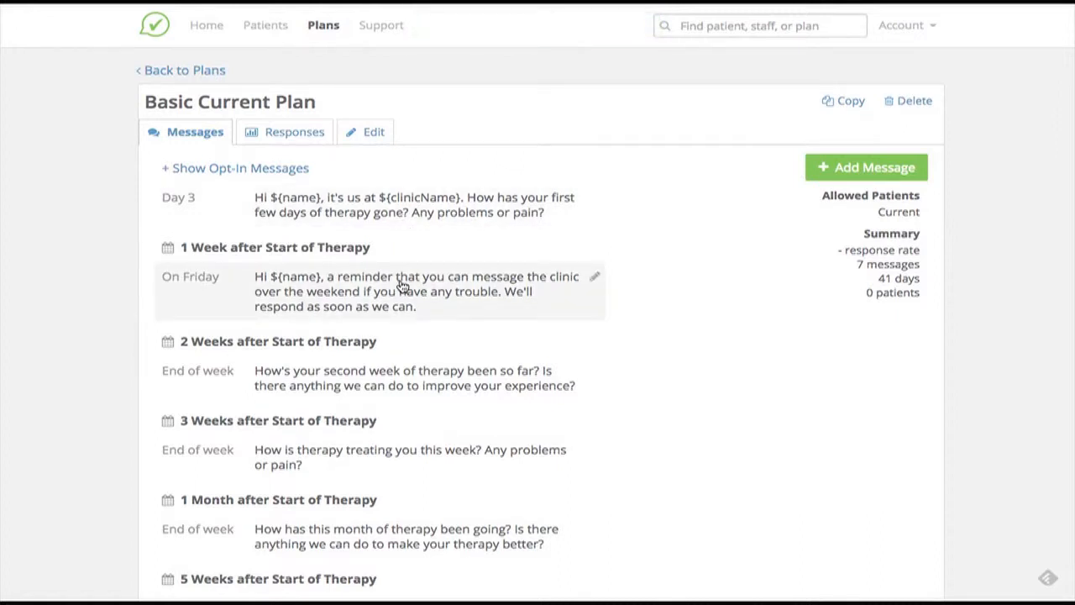
- Delete the message "How are you doing this week?" scheduled 6 weeks after the start of therapy
scroll(448, 379, "down", 3)
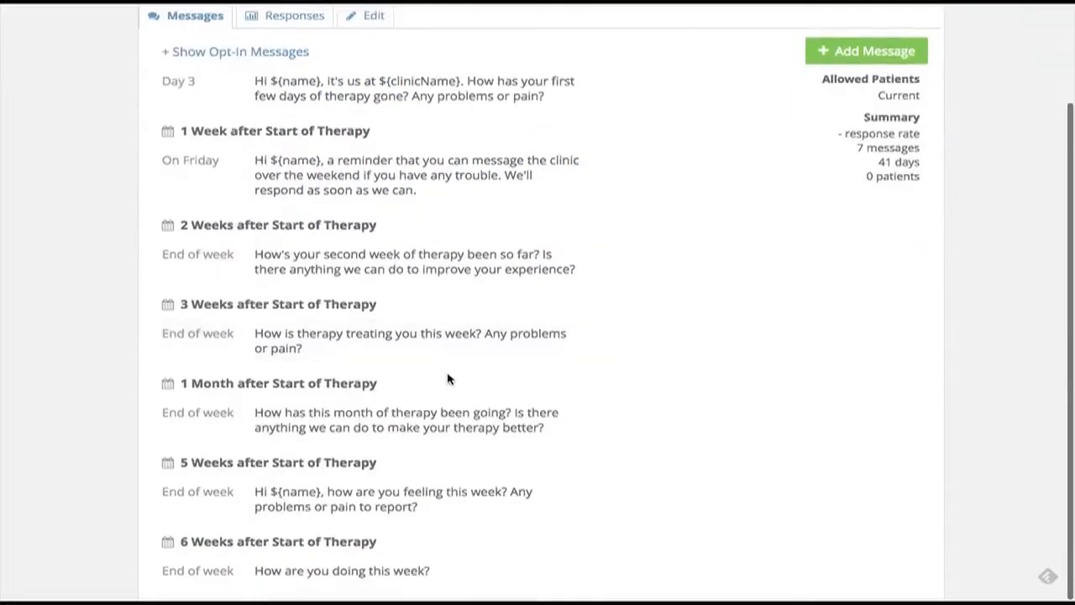
left_click(442, 582)
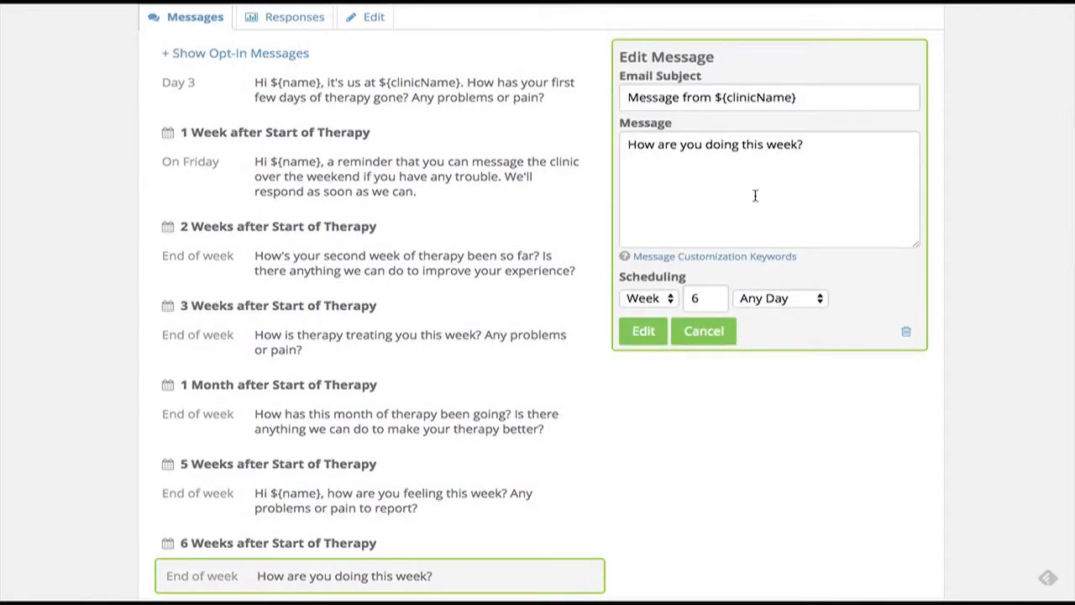
left_click_drag(805, 146, 630, 143)
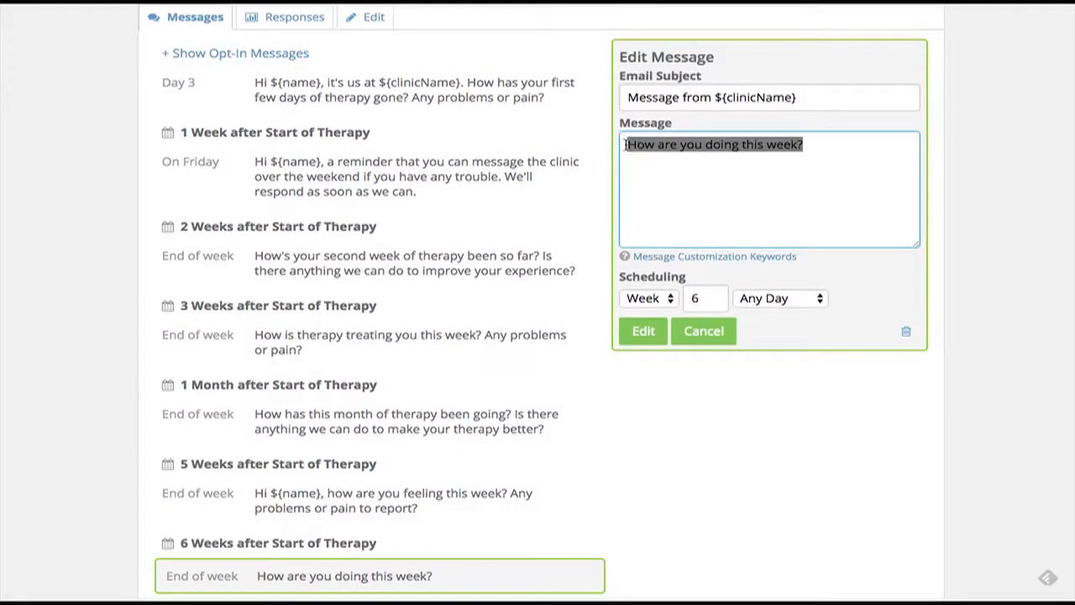
scroll(704, 147, "up", 1)
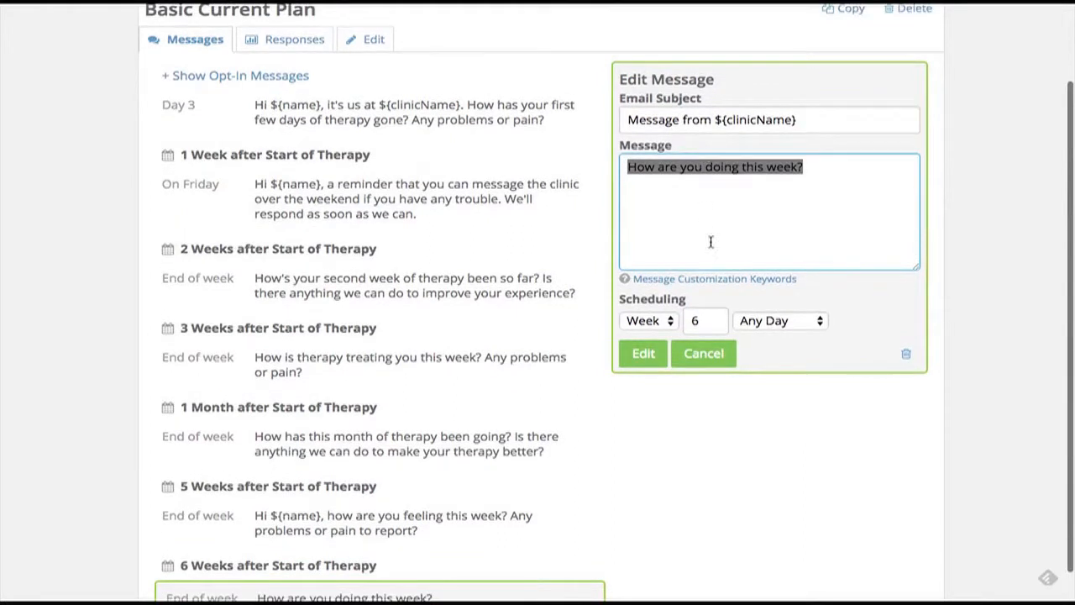
left_click(907, 358)
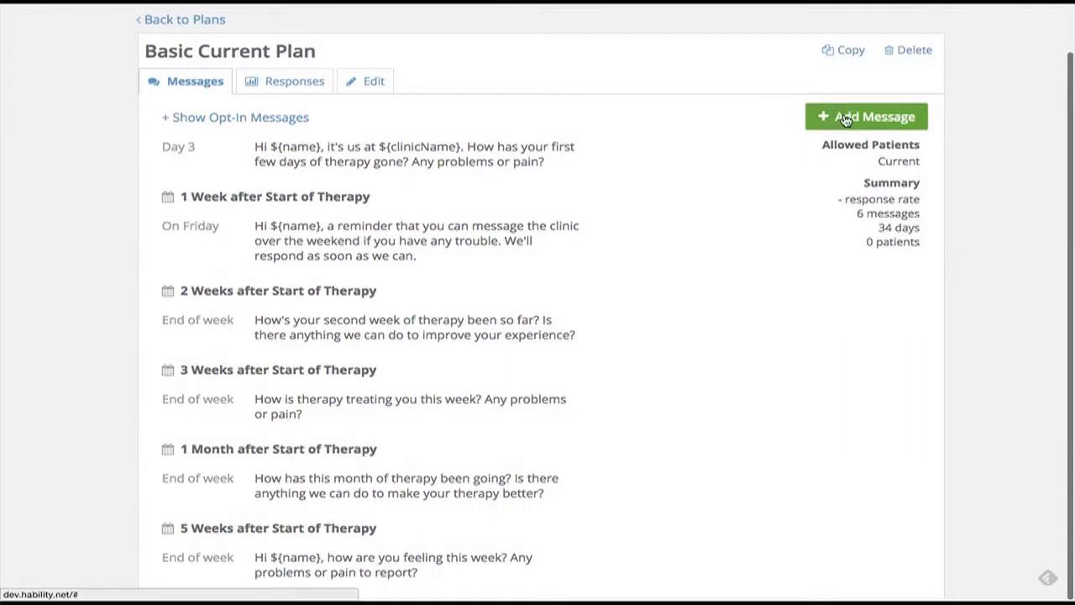
- Start a new plan message with the email subject "Two-month check in"
left_click(846, 119)
left_click(710, 157)
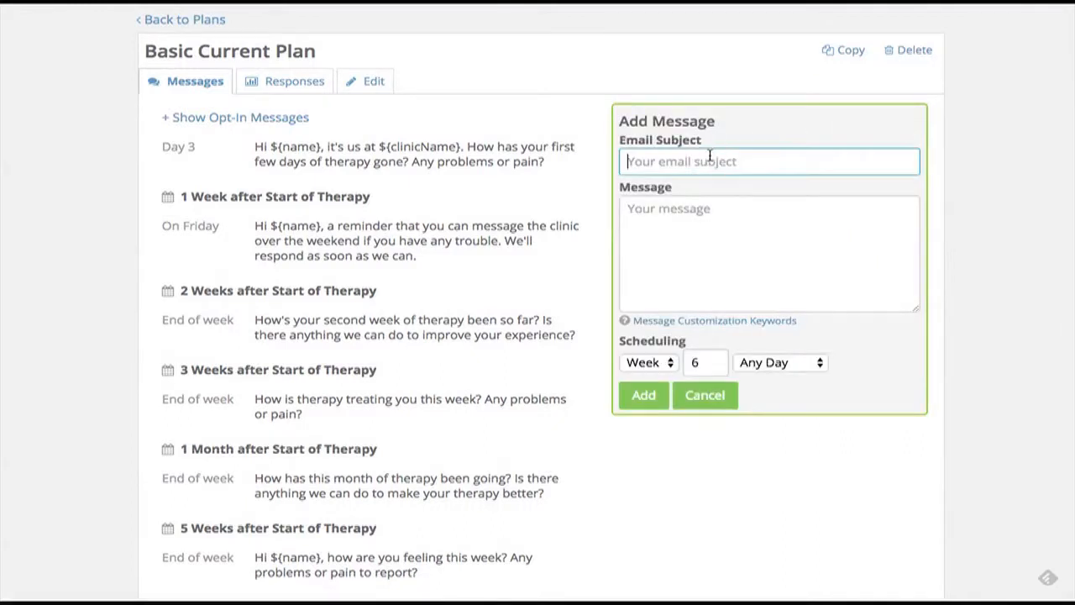
type("Two-month check in")
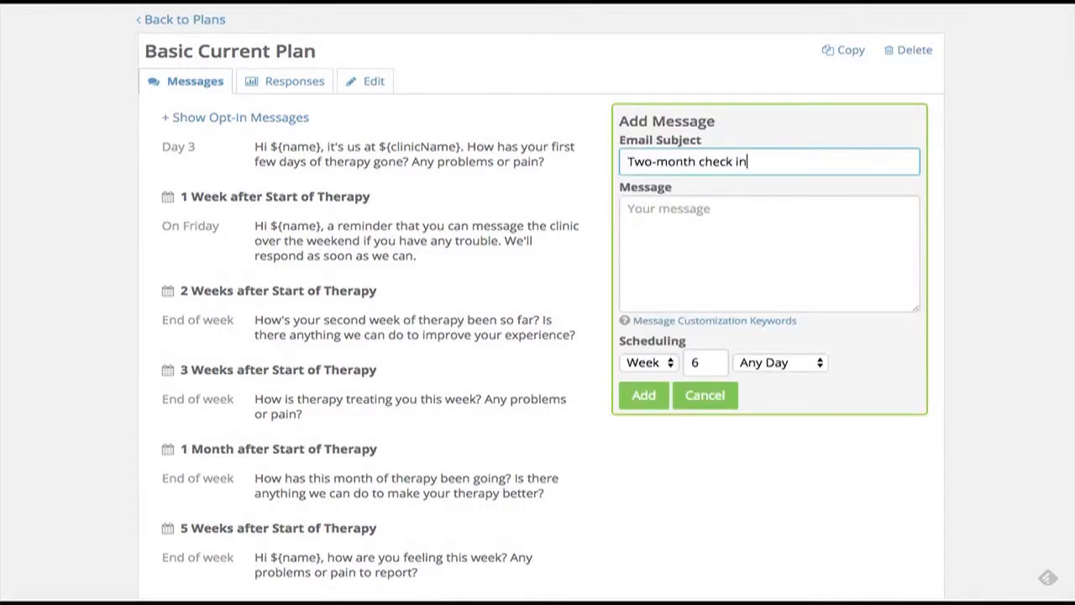
key("Tab")
- Write the message body "Hi ${name}, it's been about two months since you started therapy. How are you feeling?"
type("H")
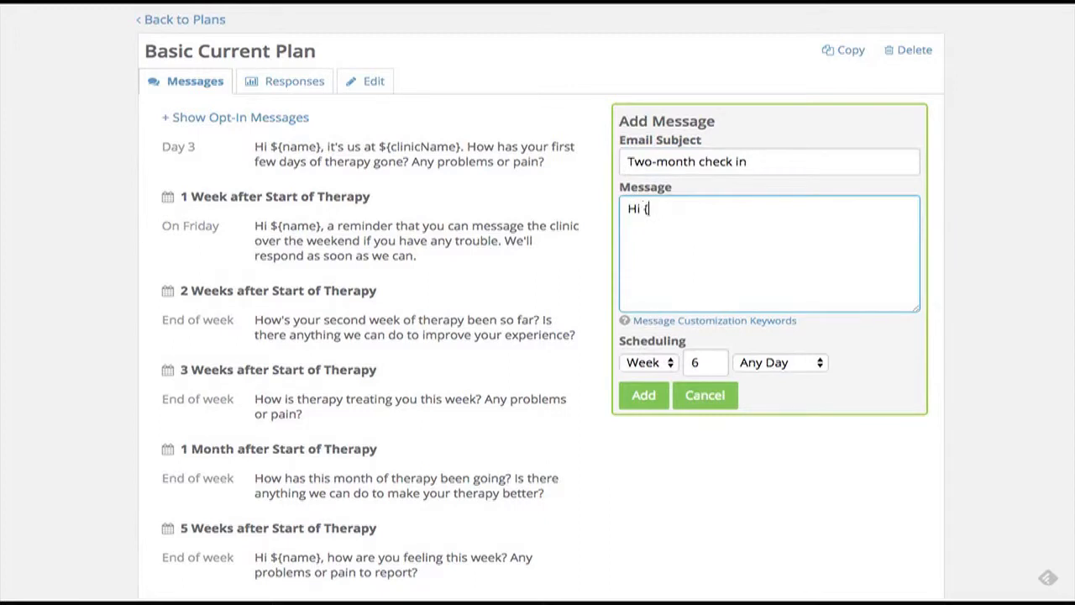
type("i ${name}, it's been about two months since you started therapy. HOw are you feeling?")
left_click(767, 224)
key("BackSpace")
type("o")
left_click(897, 228)
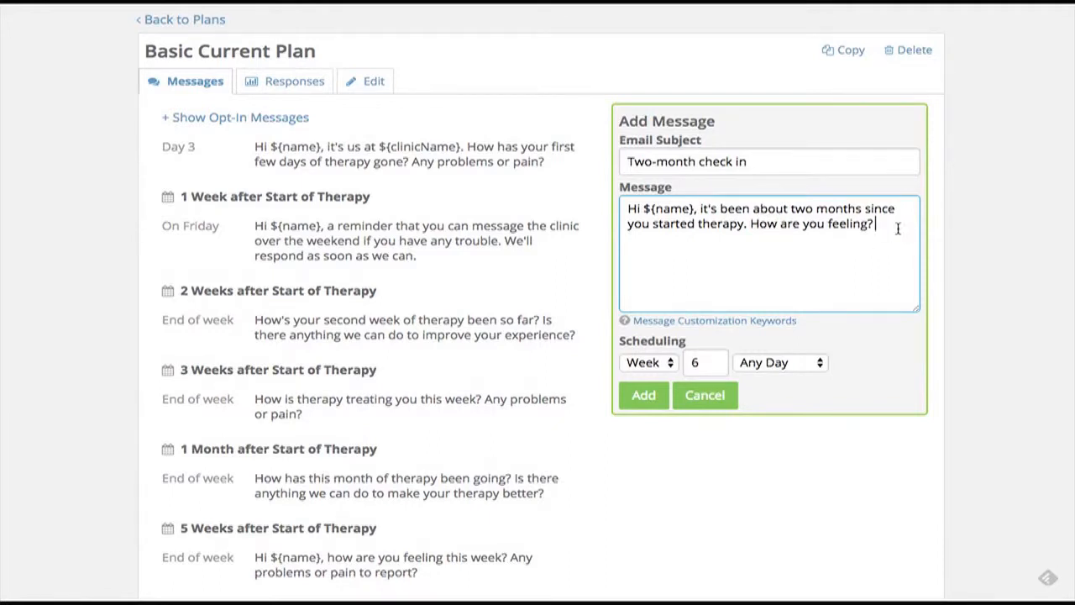
- Schedule the new two-month message for week 8 on any day and add it to the plan
left_click(719, 360)
left_click(718, 360)
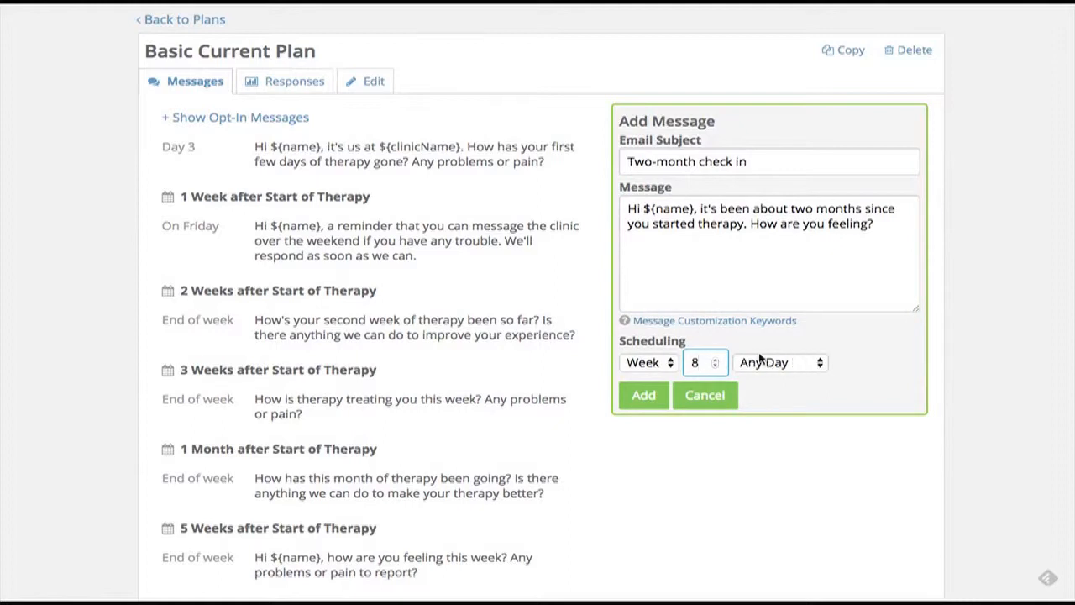
left_click(661, 394)
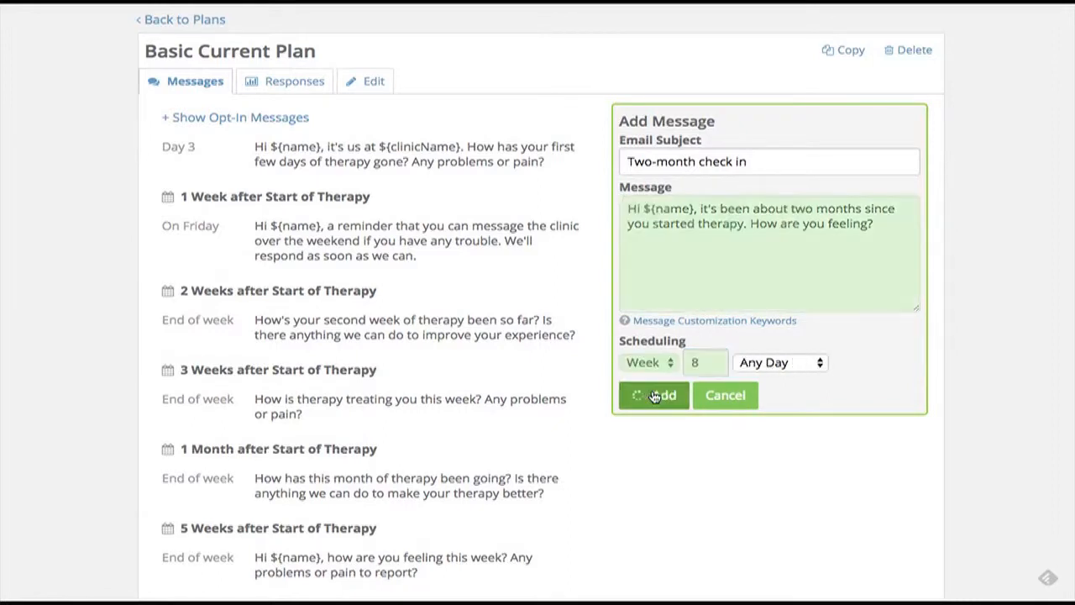
scroll(377, 244, "down", 2)
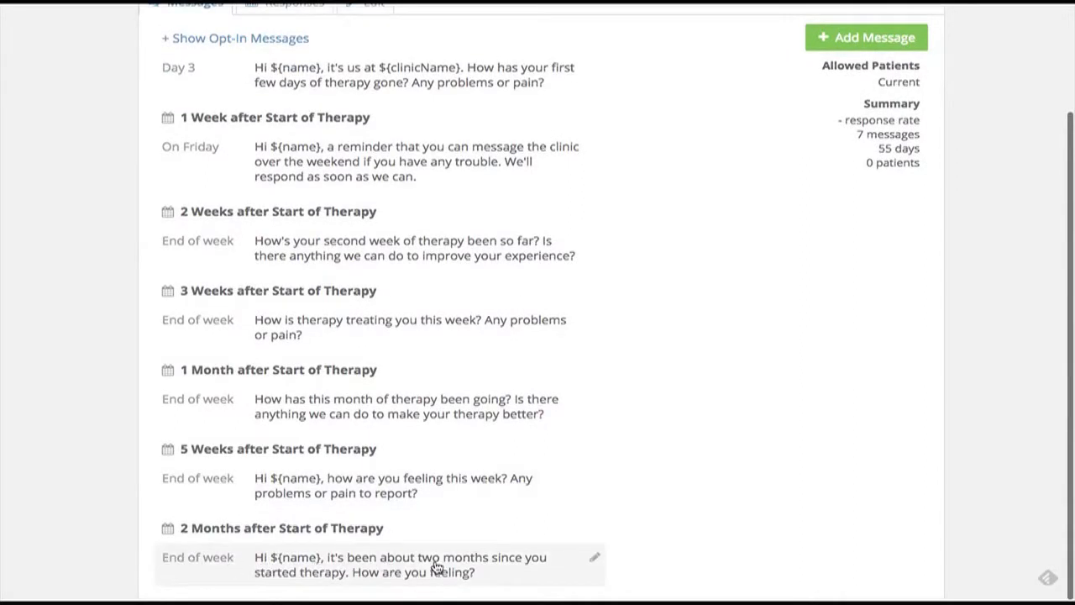
scroll(737, 506, "up", 3)
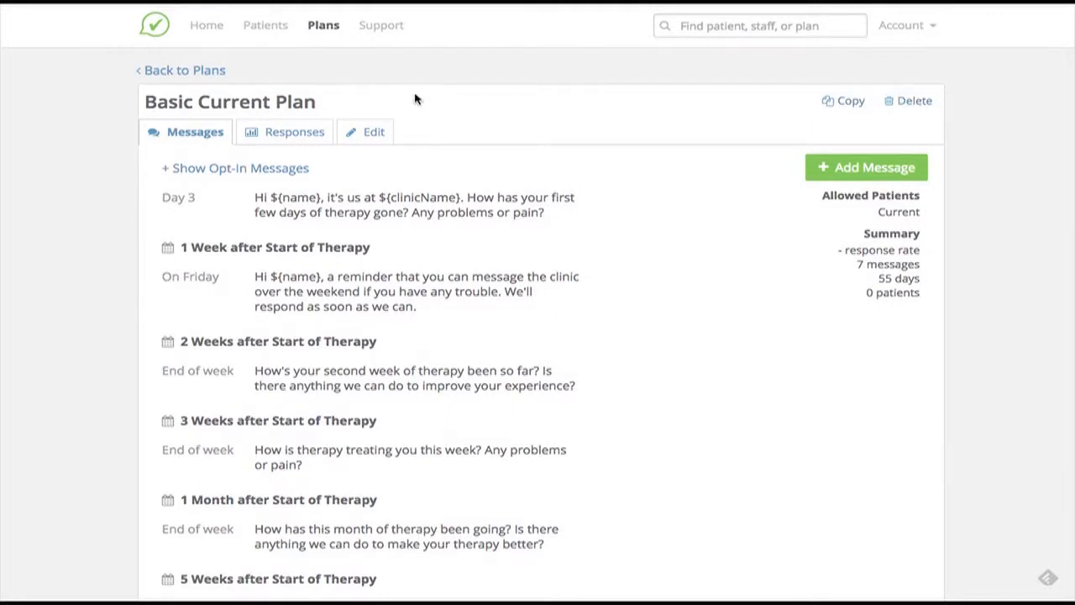
- Set the Basic Current Plan to discharge patients to the Basic Discharged Plan and update it
left_click(376, 135)
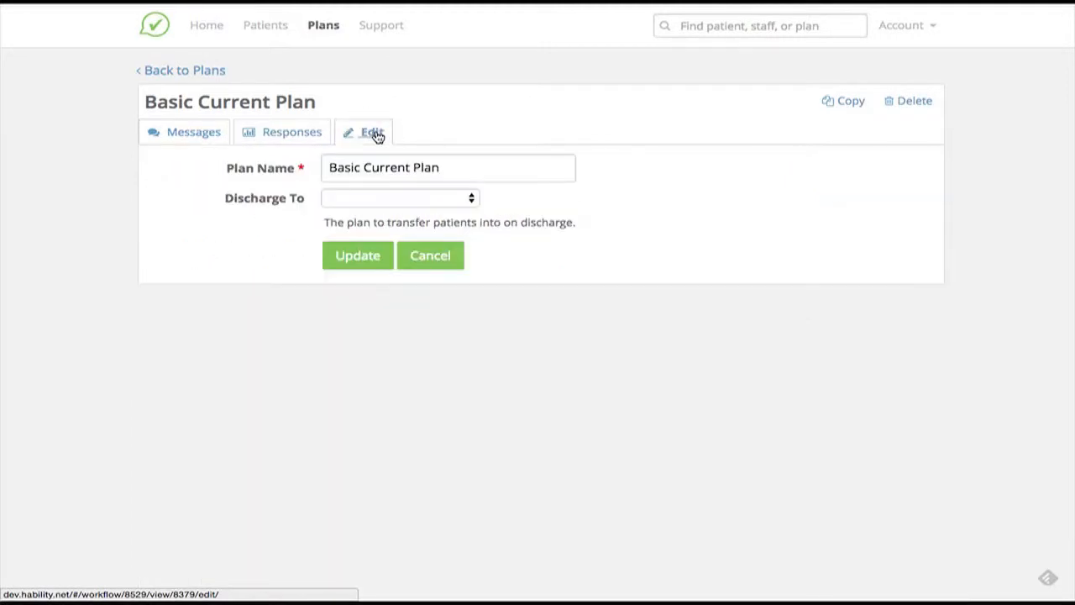
left_click(470, 197)
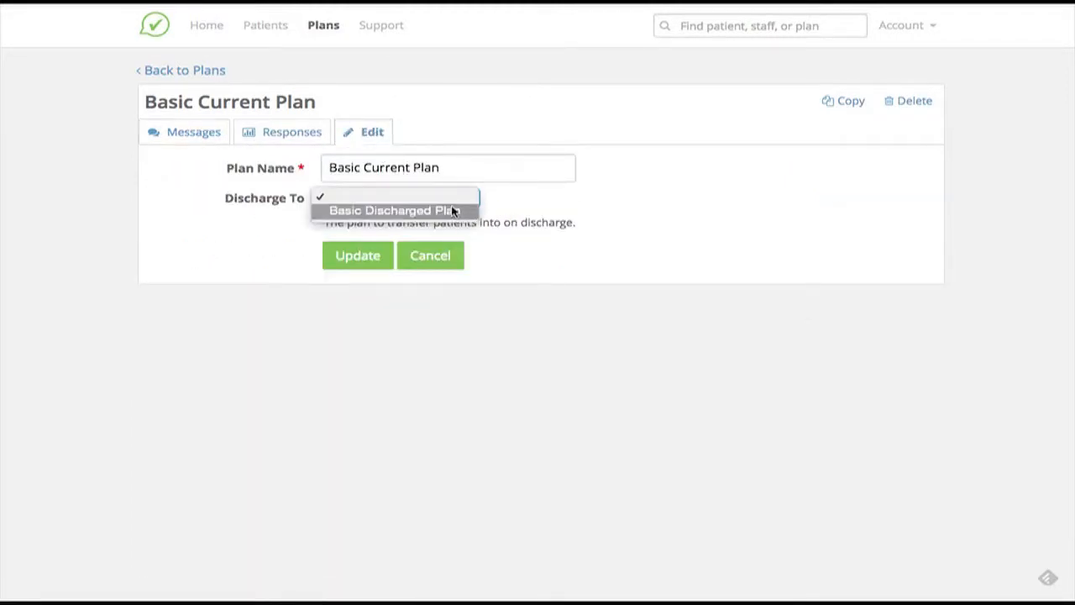
left_click(451, 211)
left_click(367, 256)
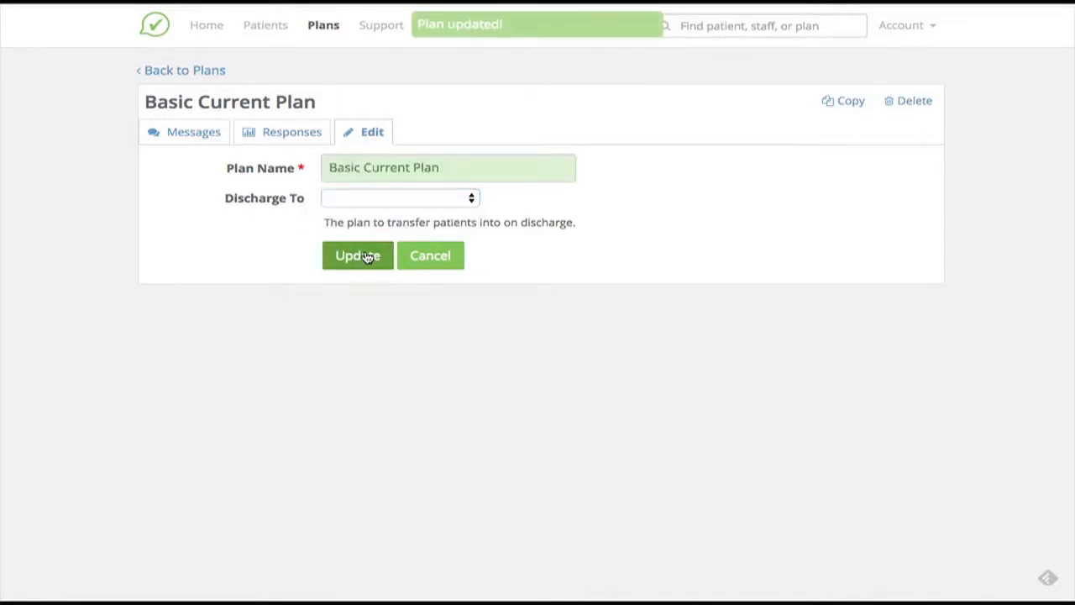
- Open the Basic Discharged Plan from the plan list and review its scheduled messages
left_click(200, 72)
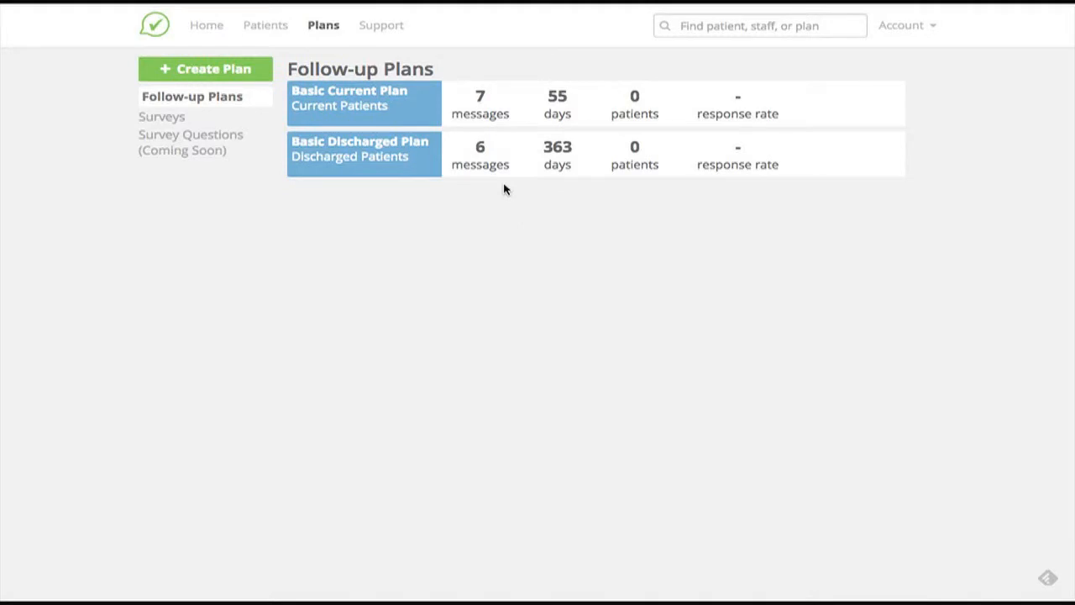
left_click(353, 148)
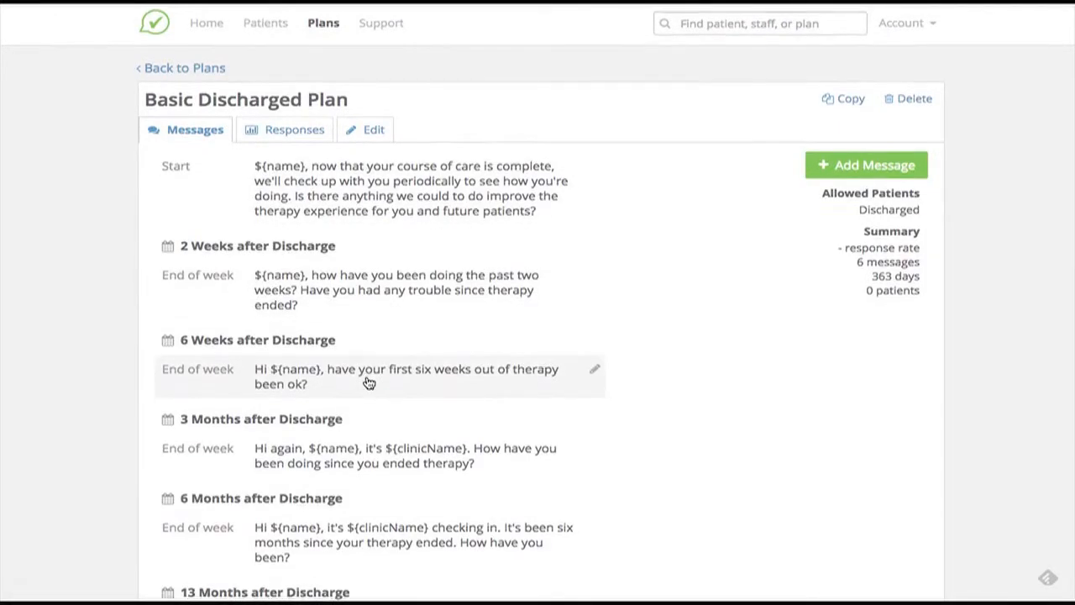
scroll(368, 383, "down", 2)
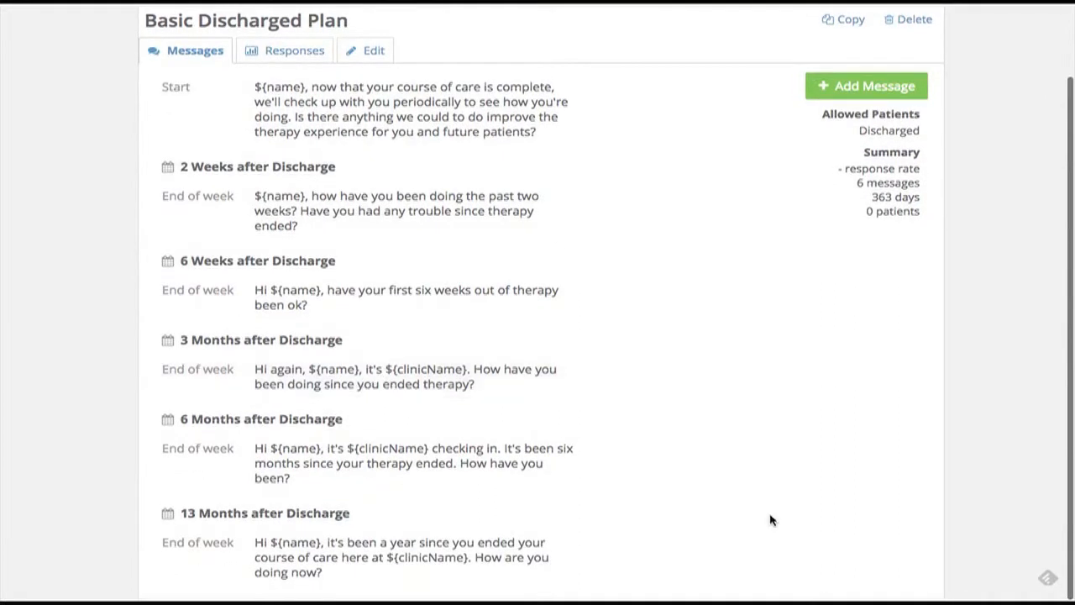
- Inspect the text and scheduling of the 13-month message without changing it, and return to the list of follow-up plans
left_click(372, 549)
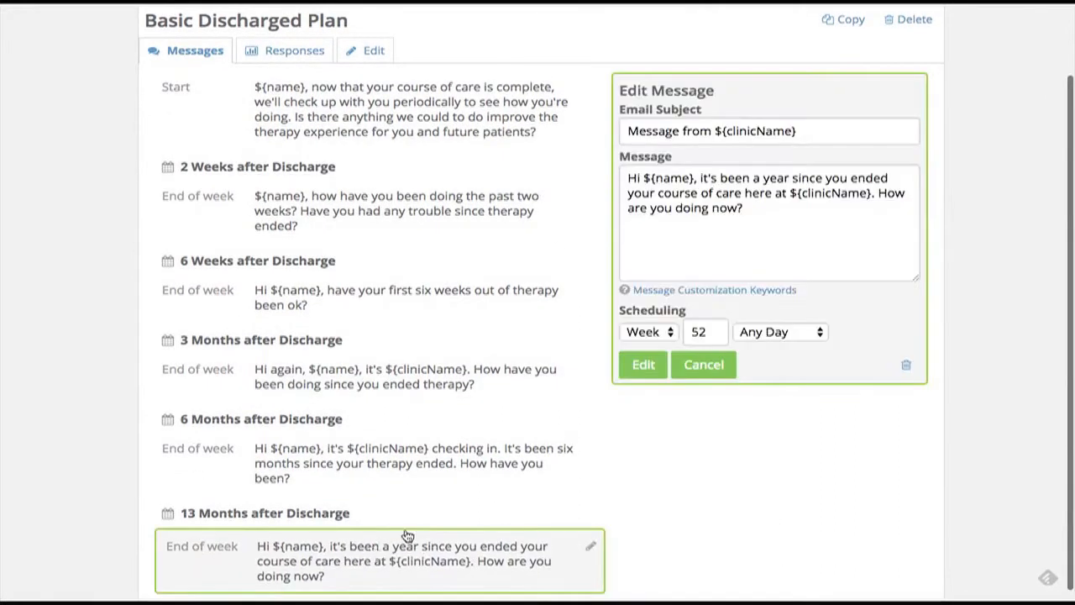
left_click_drag(697, 177, 874, 199)
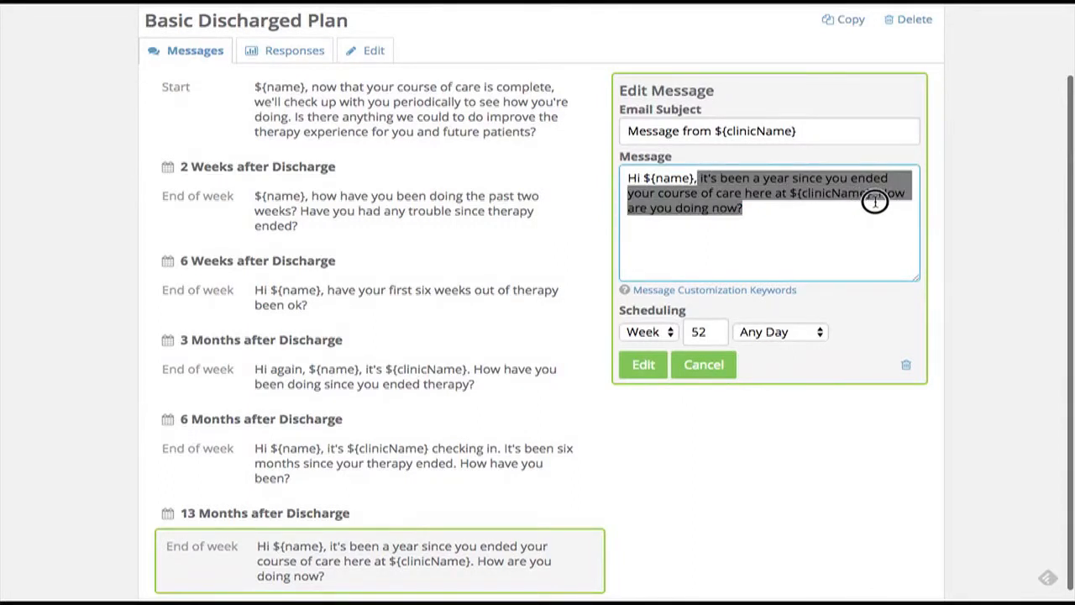
left_click(855, 218)
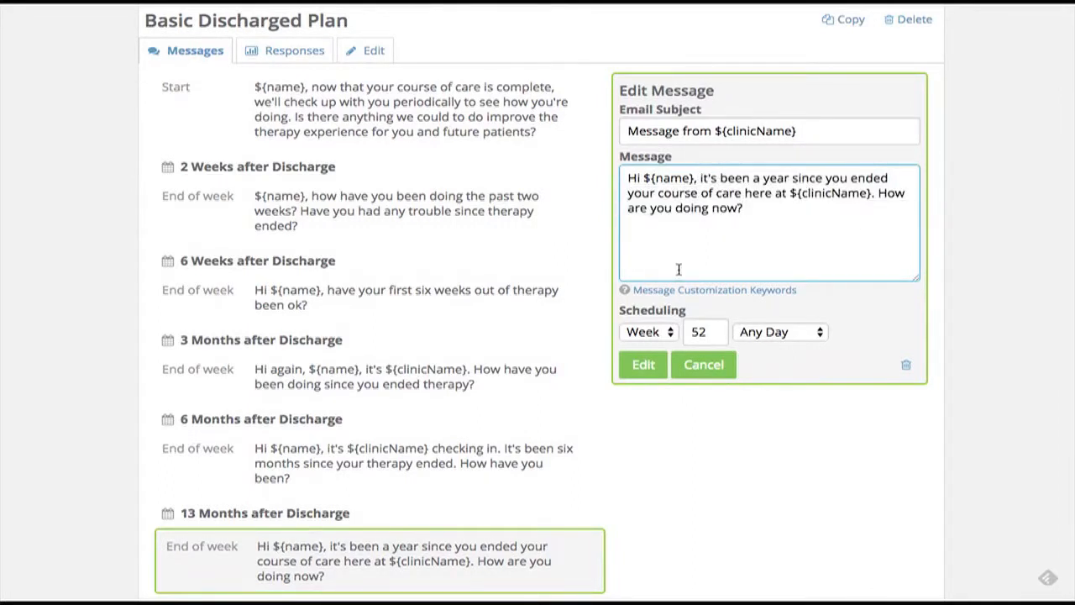
left_click(697, 366)
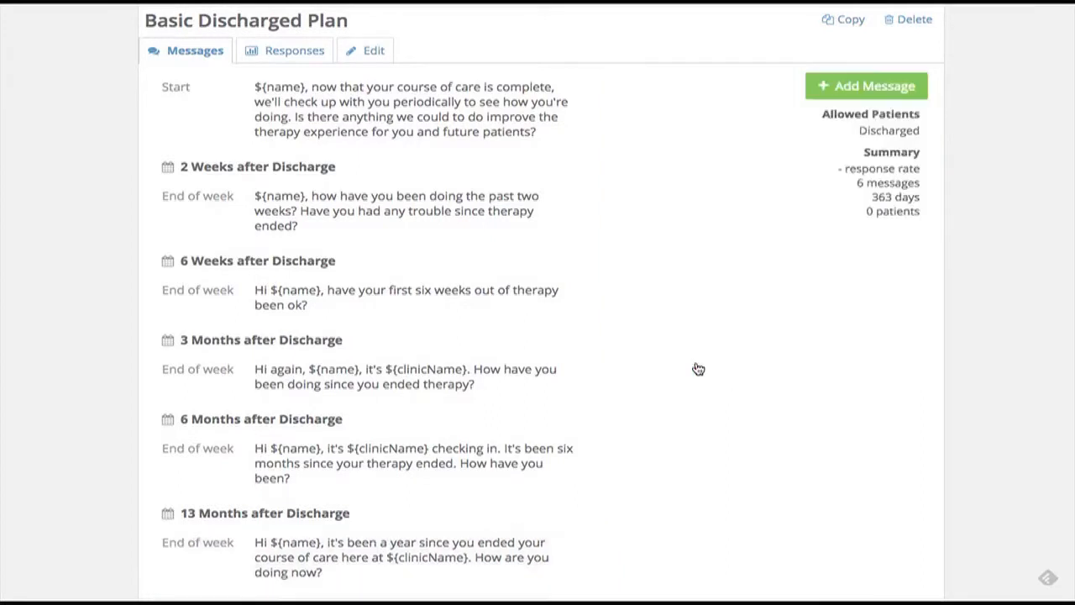
scroll(523, 444, "up", 2)
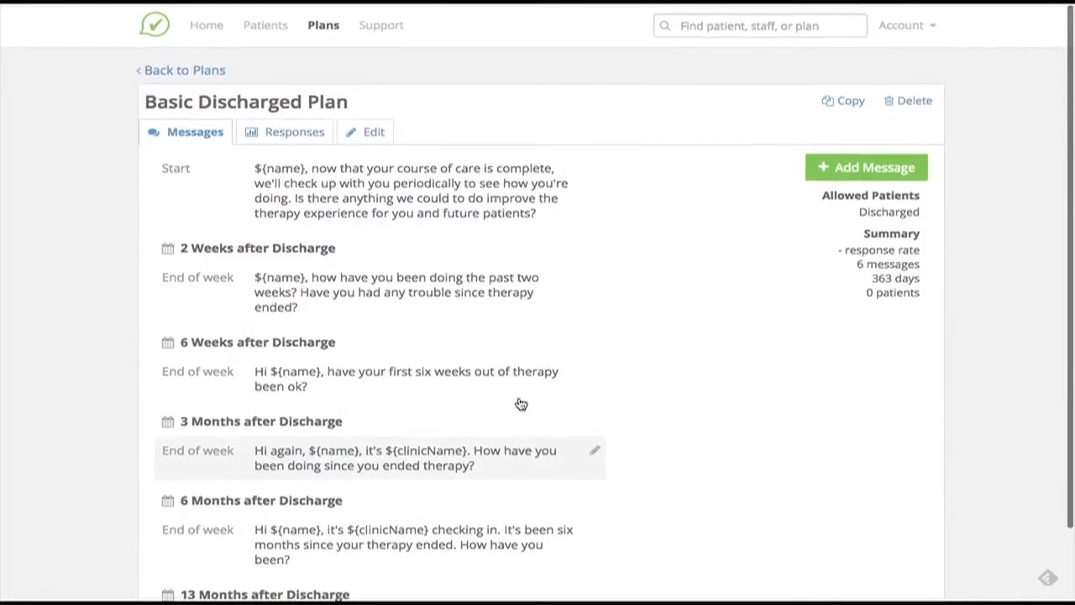
left_click(210, 74)
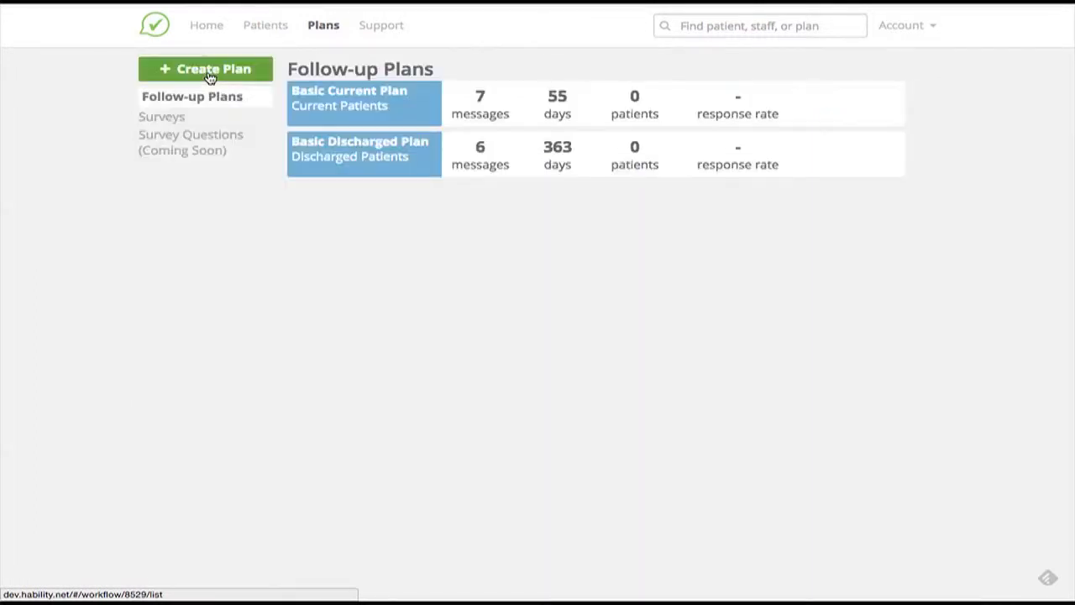